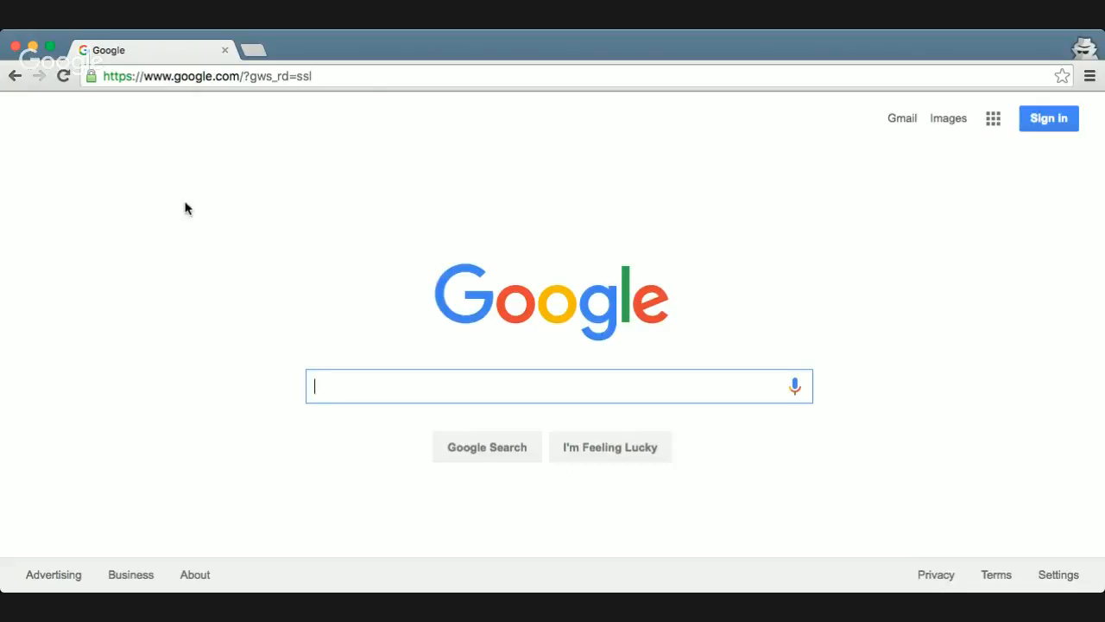
# Go to the admin console sign-in page at admin.google.com
pyautogui.click(207, 76)
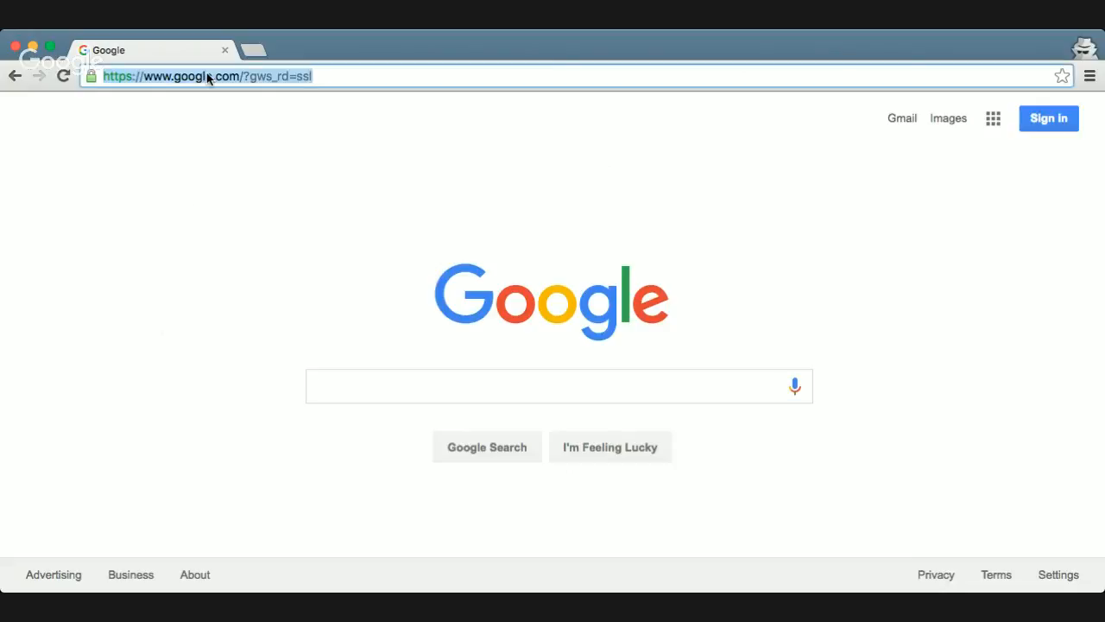
pyautogui.write('admin.')
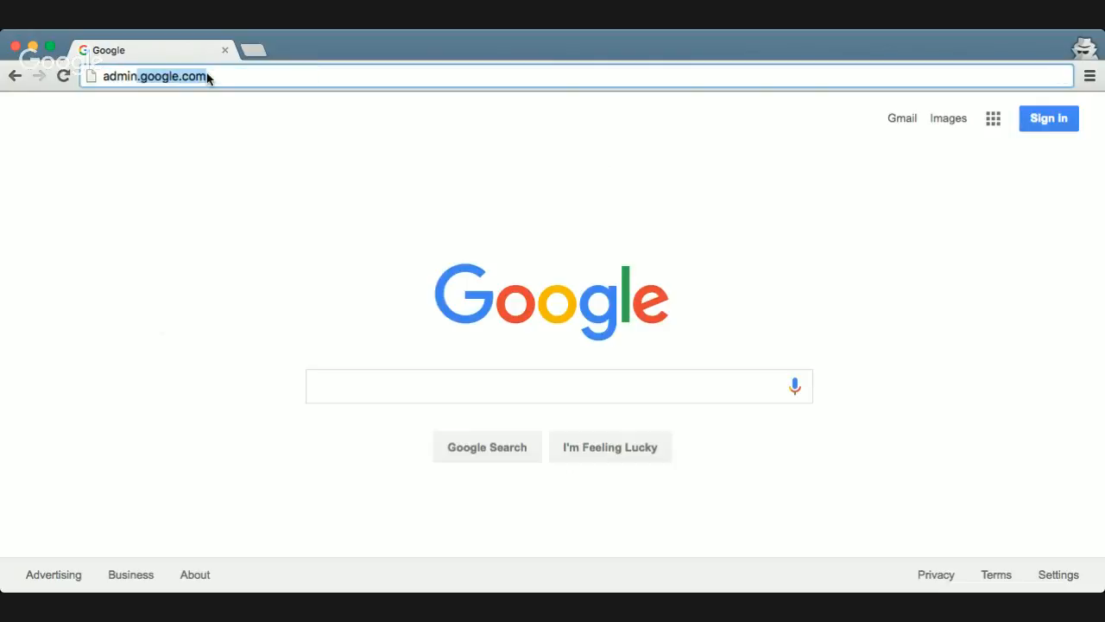
pyautogui.write('google.com')
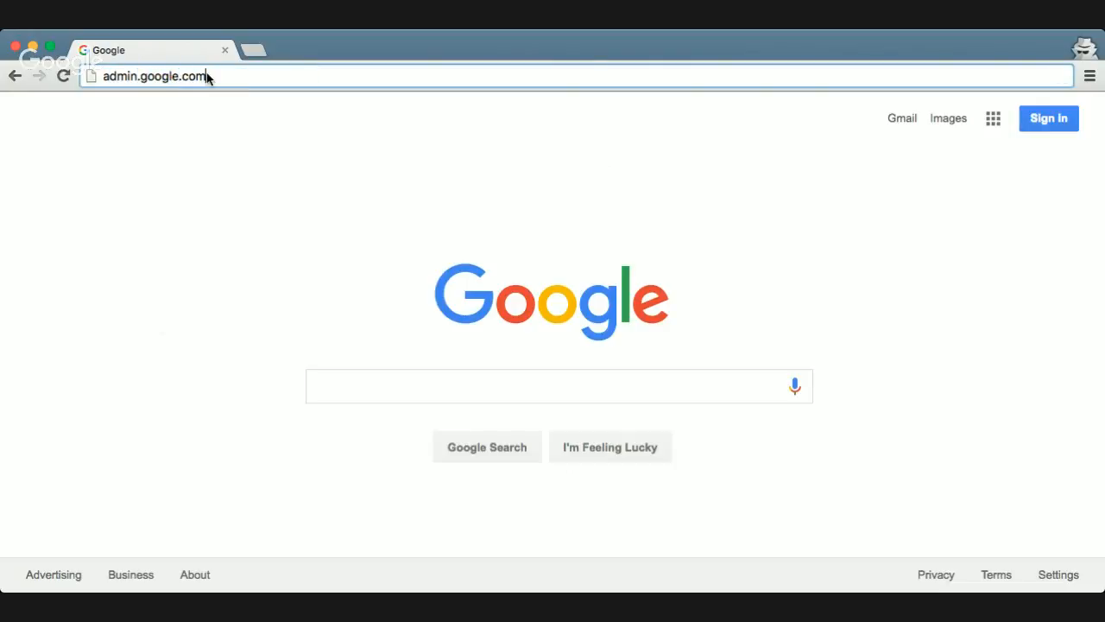
pyautogui.press('Return')
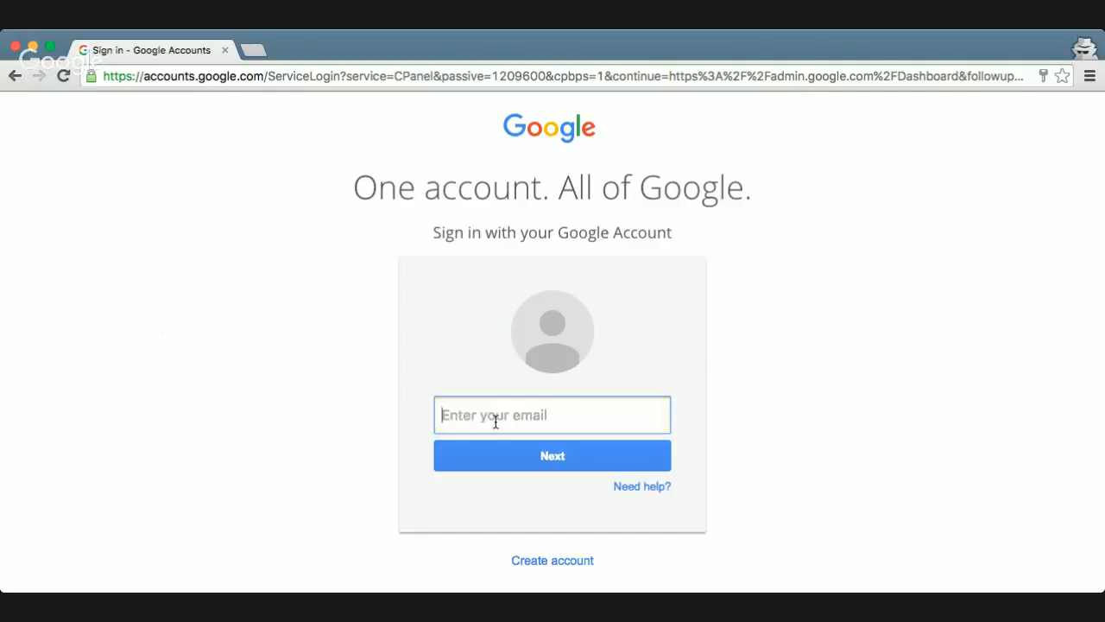
# Sign in to the admin console with the outreach account's email address and the account password
pyautogui.write('ou')
pyautogui.press('Down')
pyautogui.press('Tab')
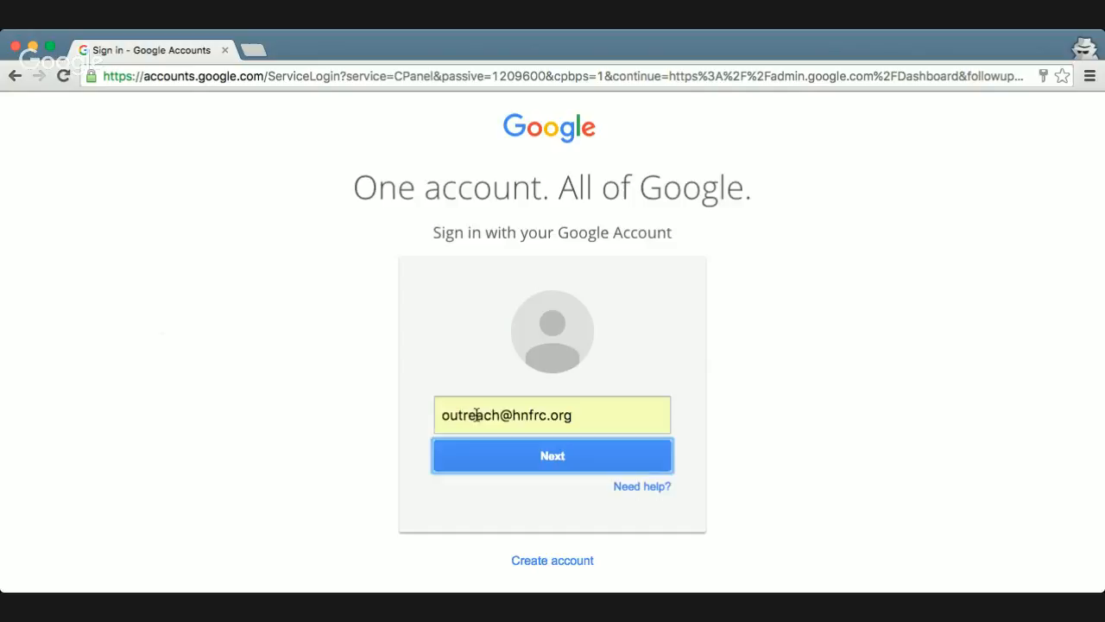
pyautogui.click(506, 466)
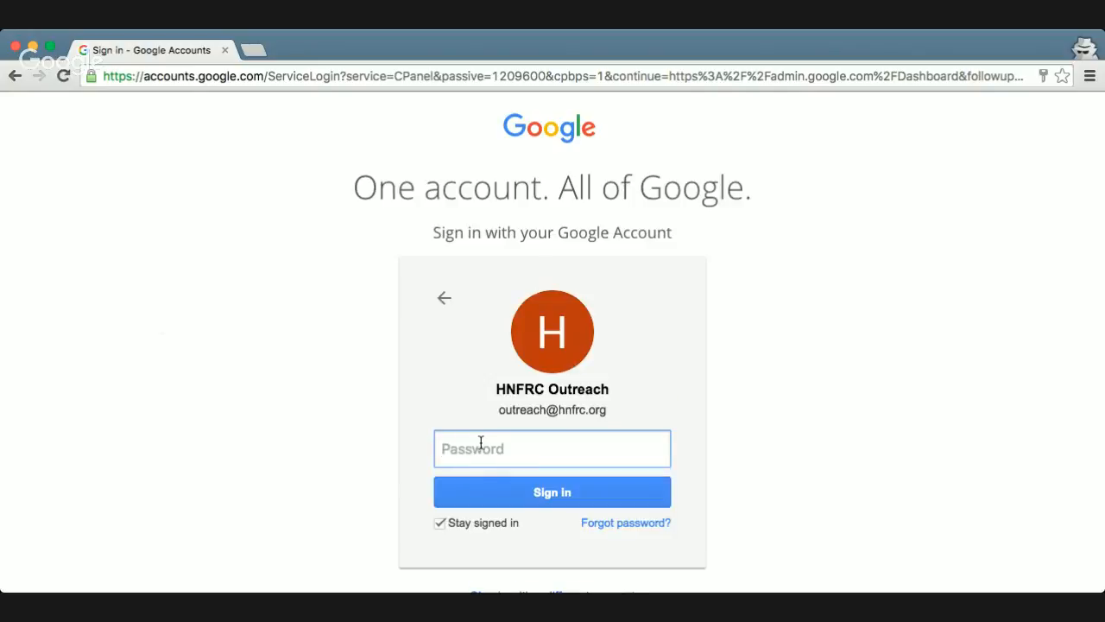
pyautogui.write('•••••••••••••')
pyautogui.press('Return')
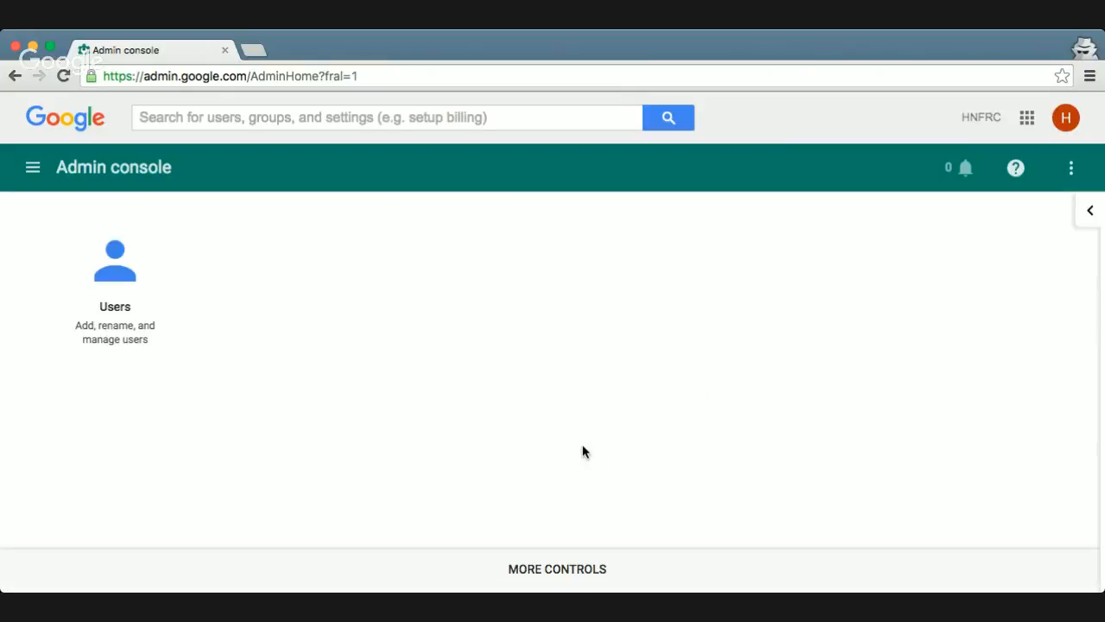
# Open the user list and start a new user, entering the first name, last name and primary email address
pyautogui.click(137, 277)
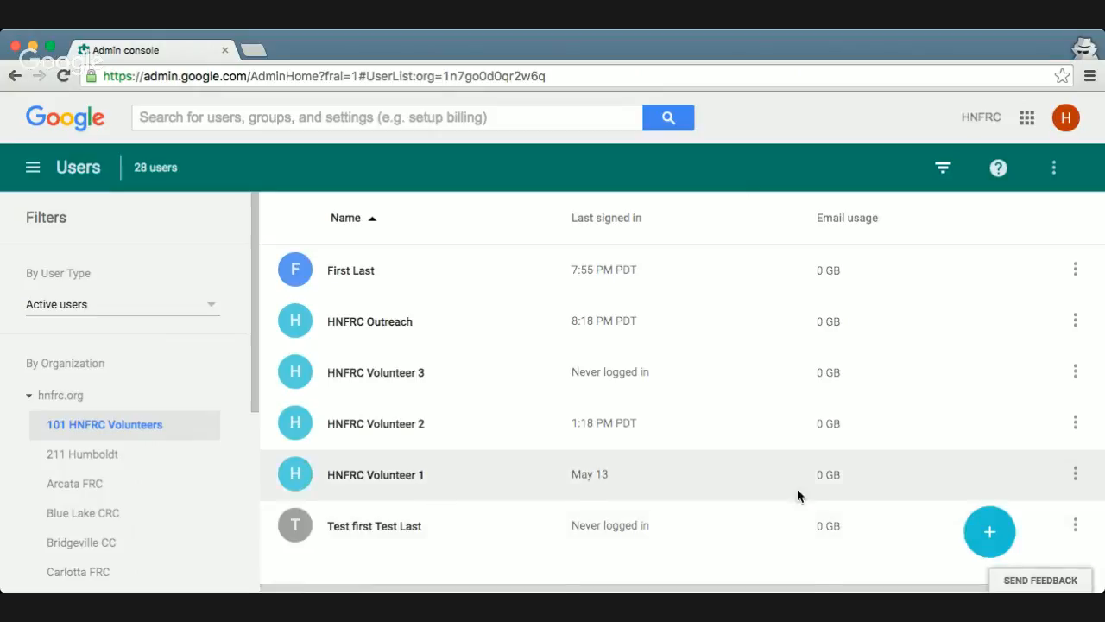
pyautogui.click(1003, 541)
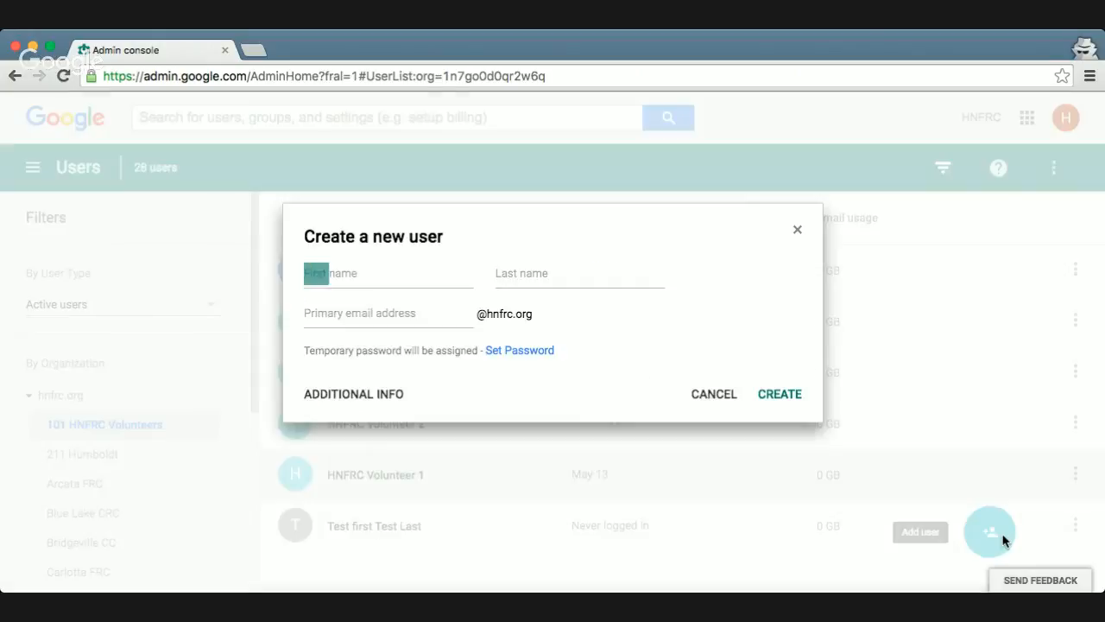
pyautogui.click(373, 271)
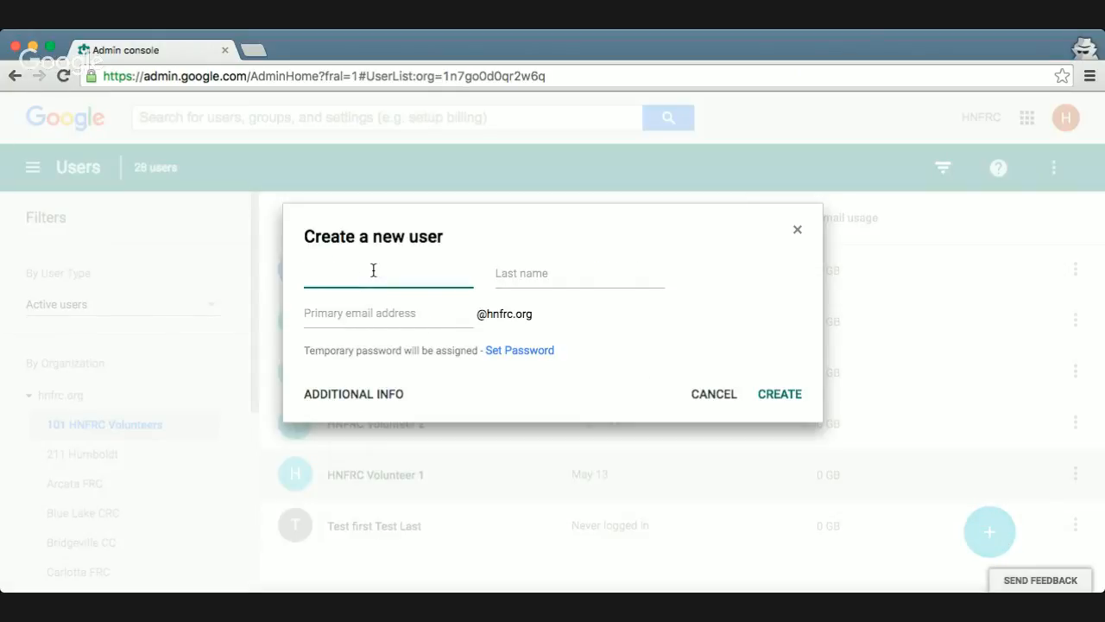
pyautogui.write('Jane')
pyautogui.press('Tab')
pyautogui.write('Doe')
pyautogui.press('Tab')
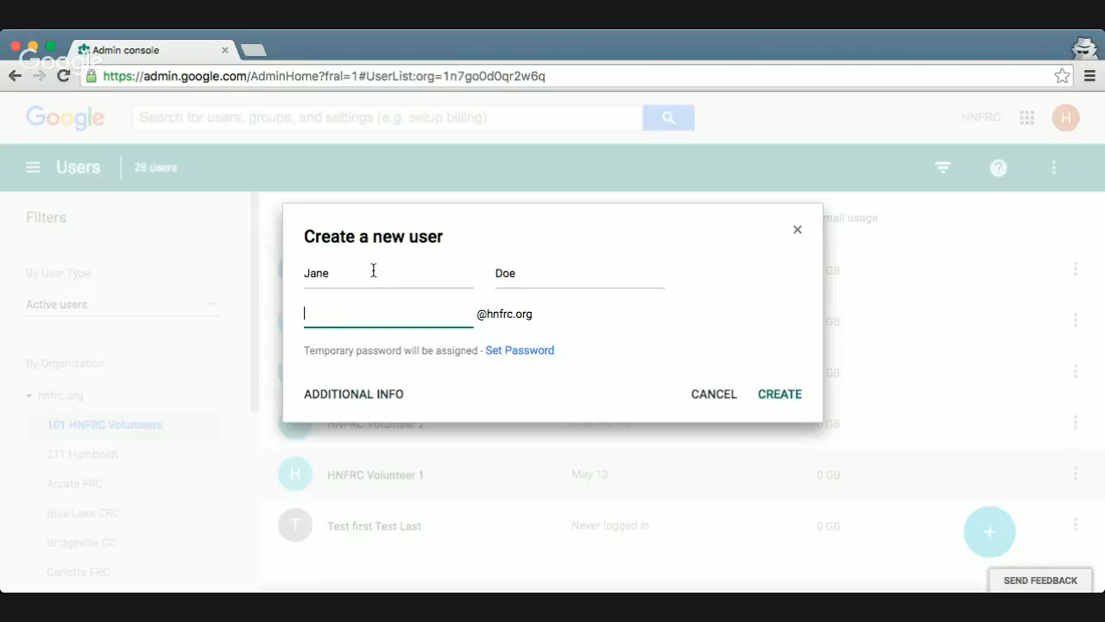
pyautogui.write('janedoe')
# Review the optional contact information and employee details, leave them blank, and create the new user
pyautogui.click(337, 395)
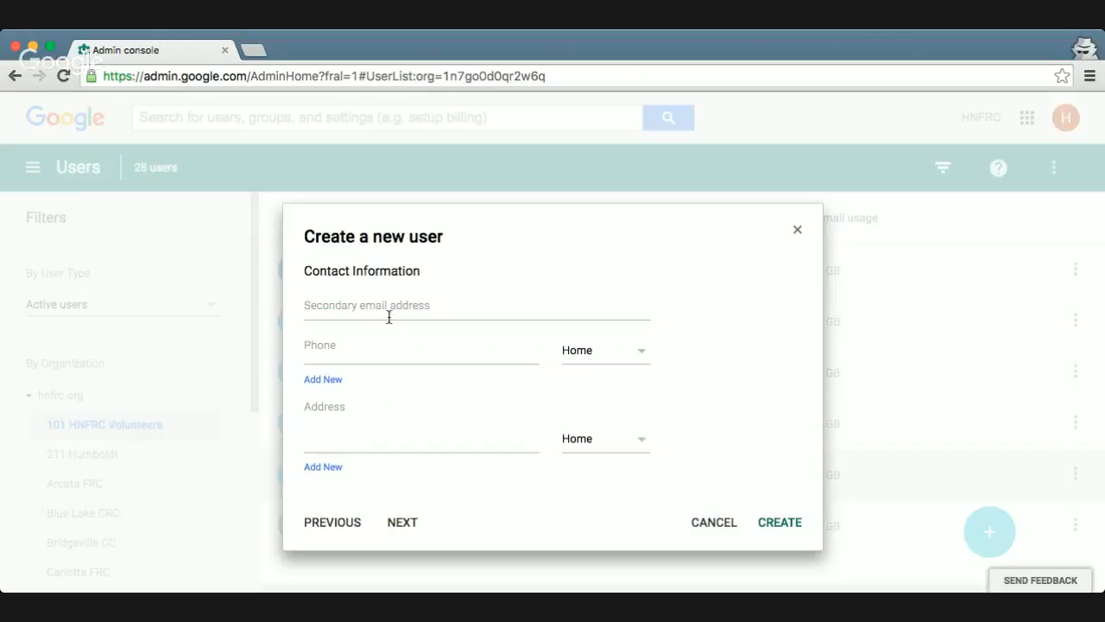
pyautogui.click(379, 305)
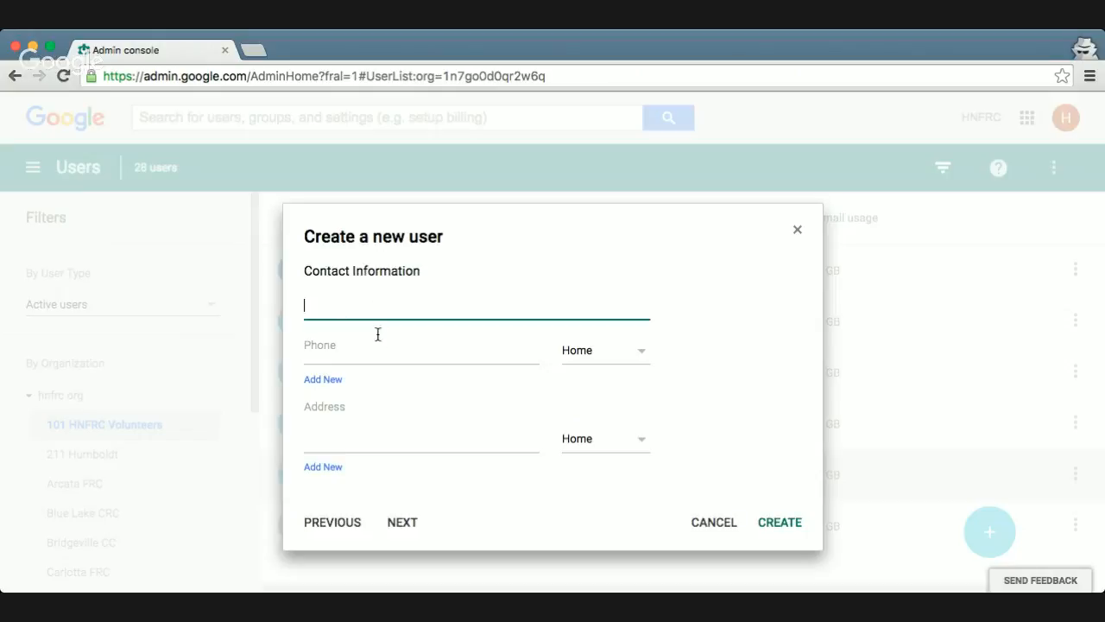
pyautogui.click(378, 338)
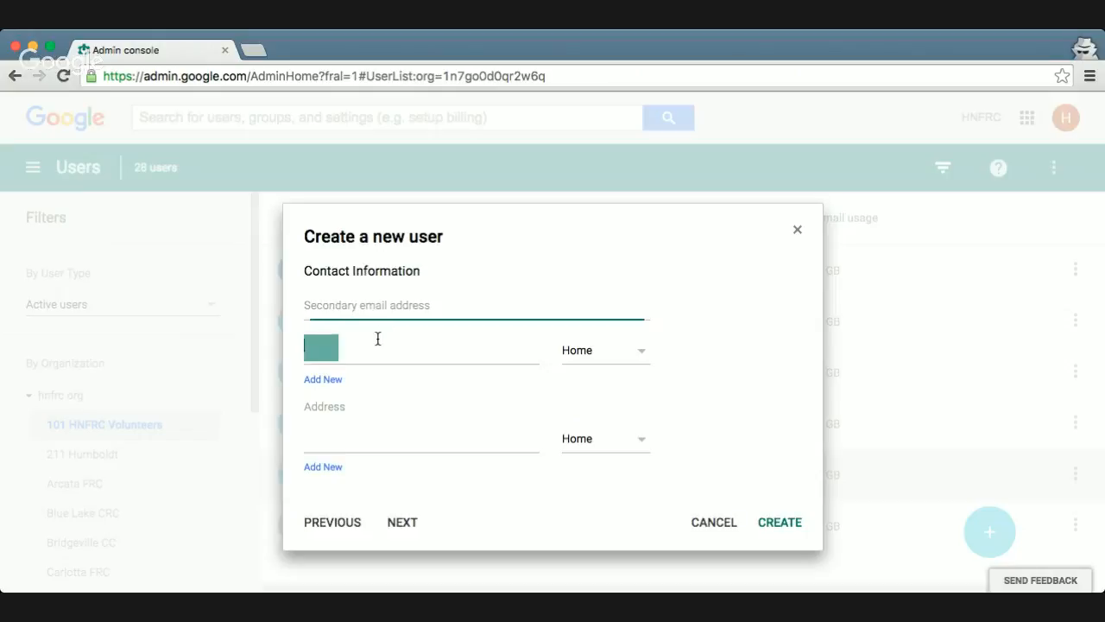
pyautogui.click(402, 523)
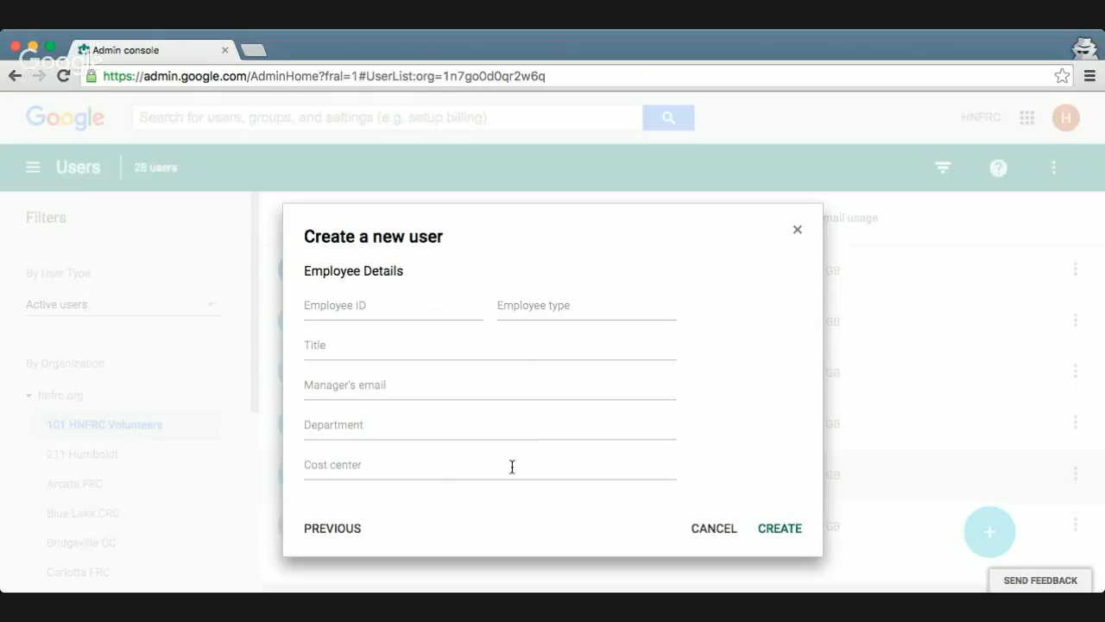
pyautogui.click(341, 530)
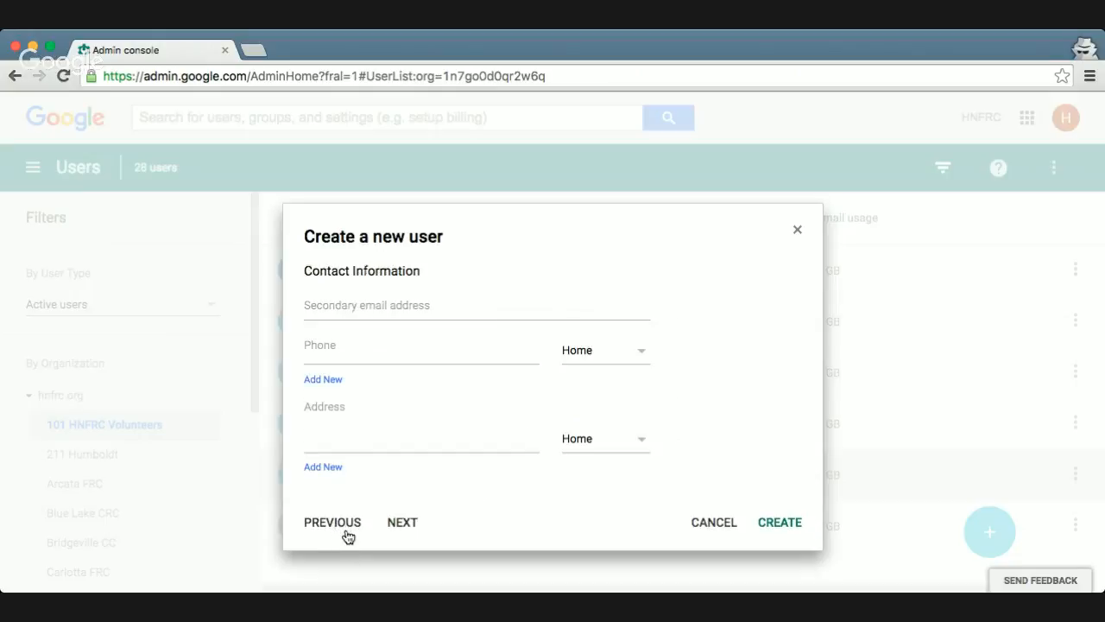
pyautogui.click(792, 529)
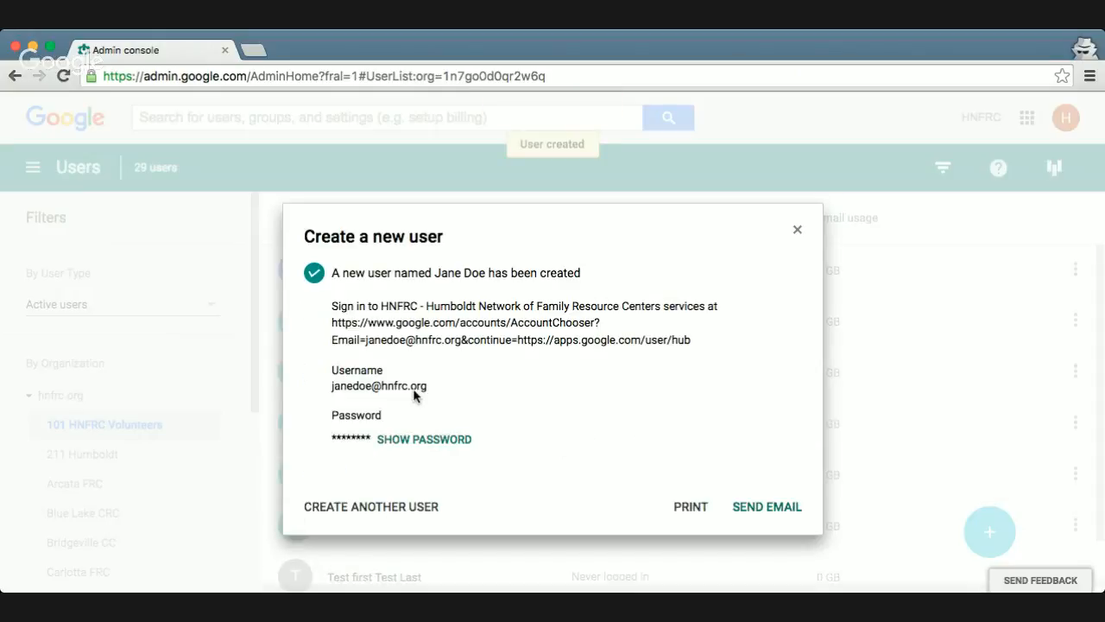
# Email the new account's sign-in details to the administrator's address, keeping the default subject and body and sending a copy to yourself
pyautogui.click(423, 442)
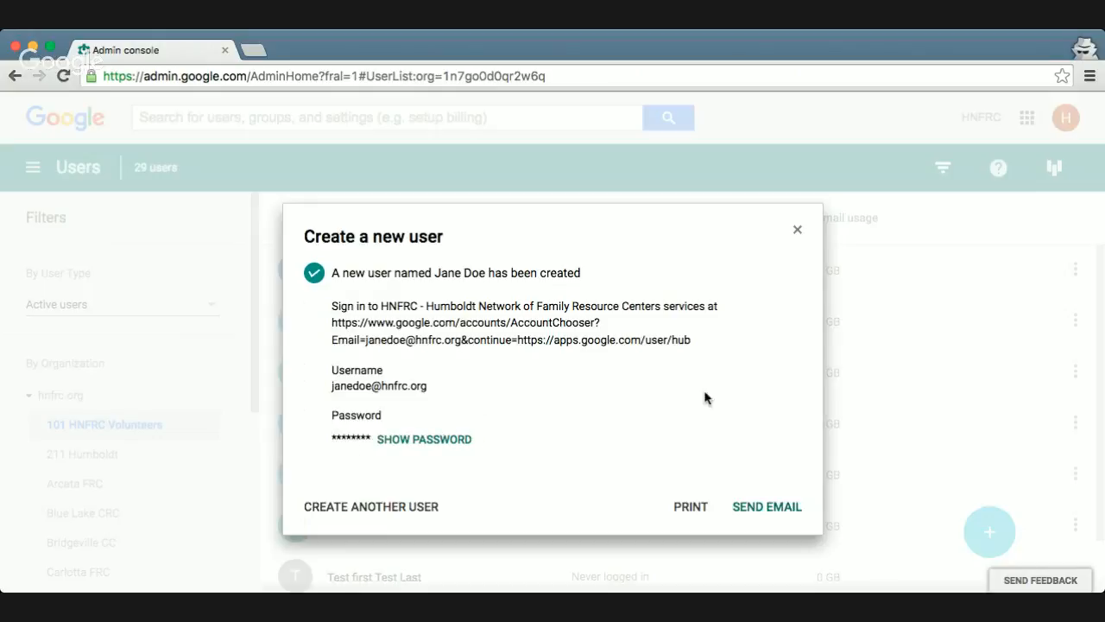
pyautogui.click(777, 507)
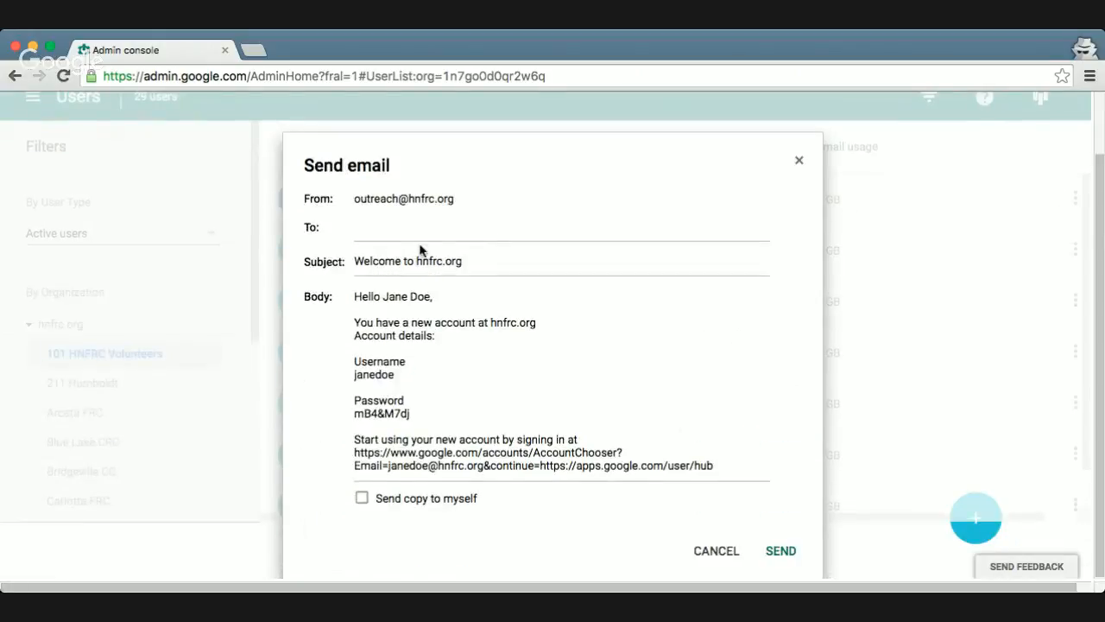
pyautogui.click(404, 230)
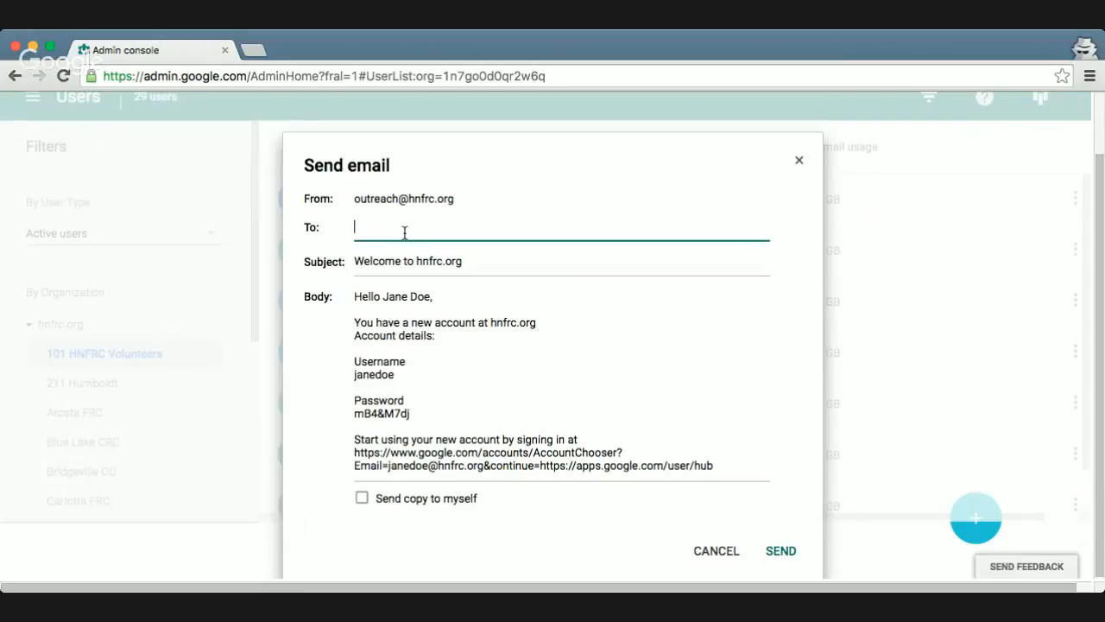
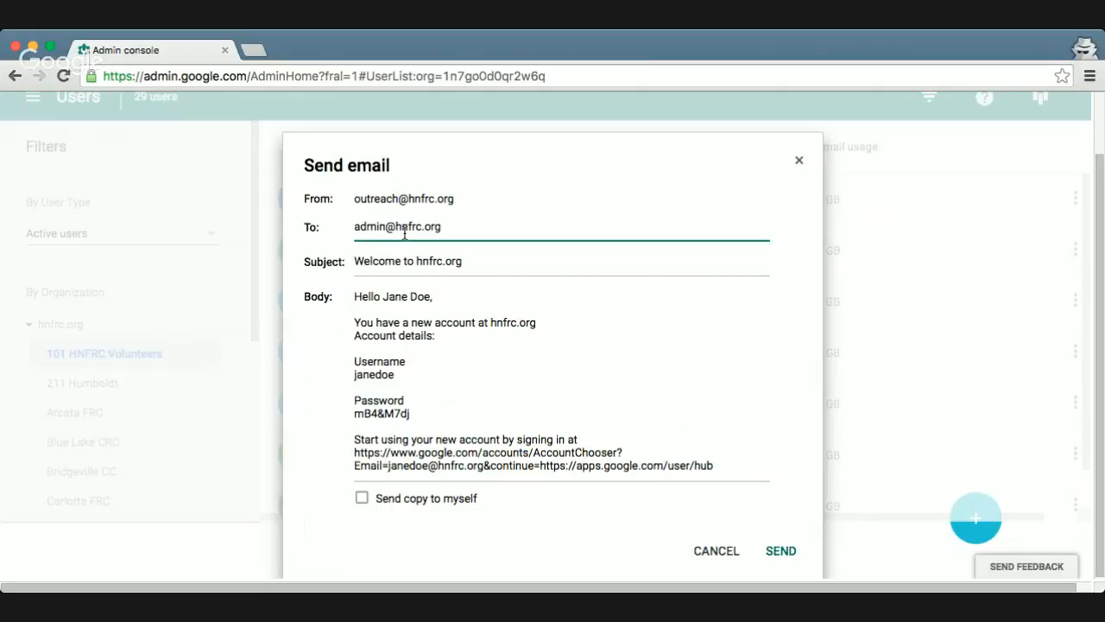
pyautogui.press('Tab')
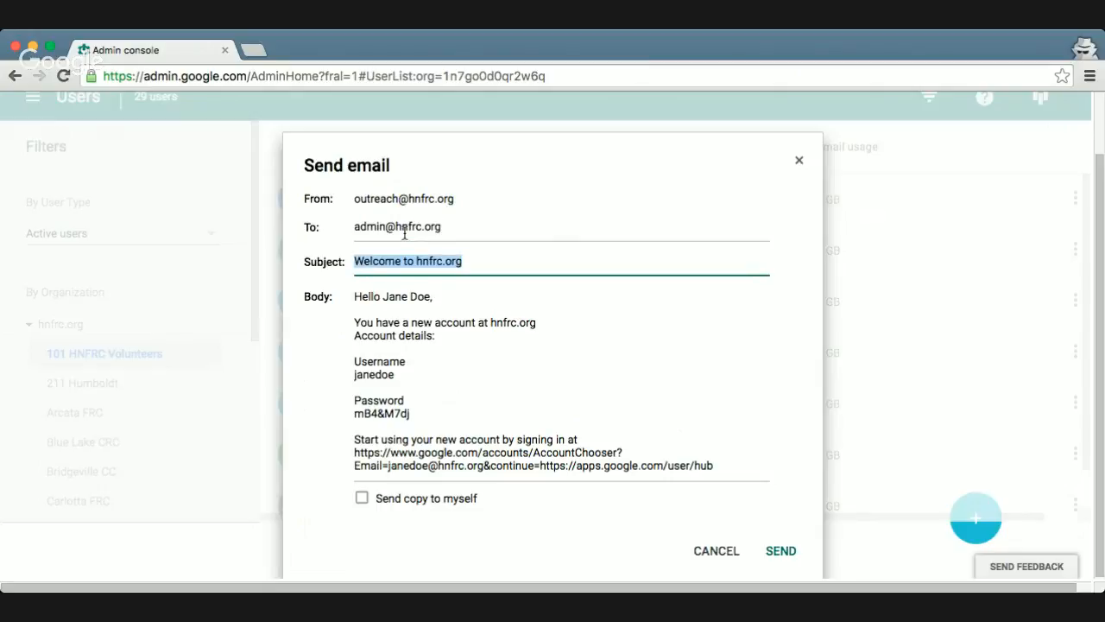
pyautogui.press('Tab')
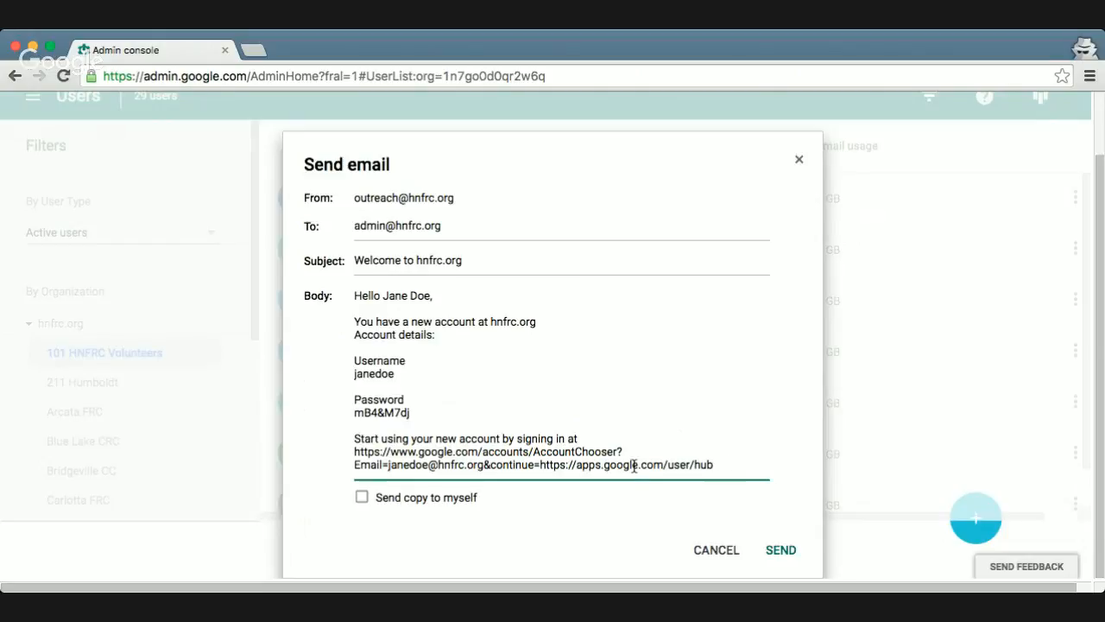
pyautogui.click(361, 497)
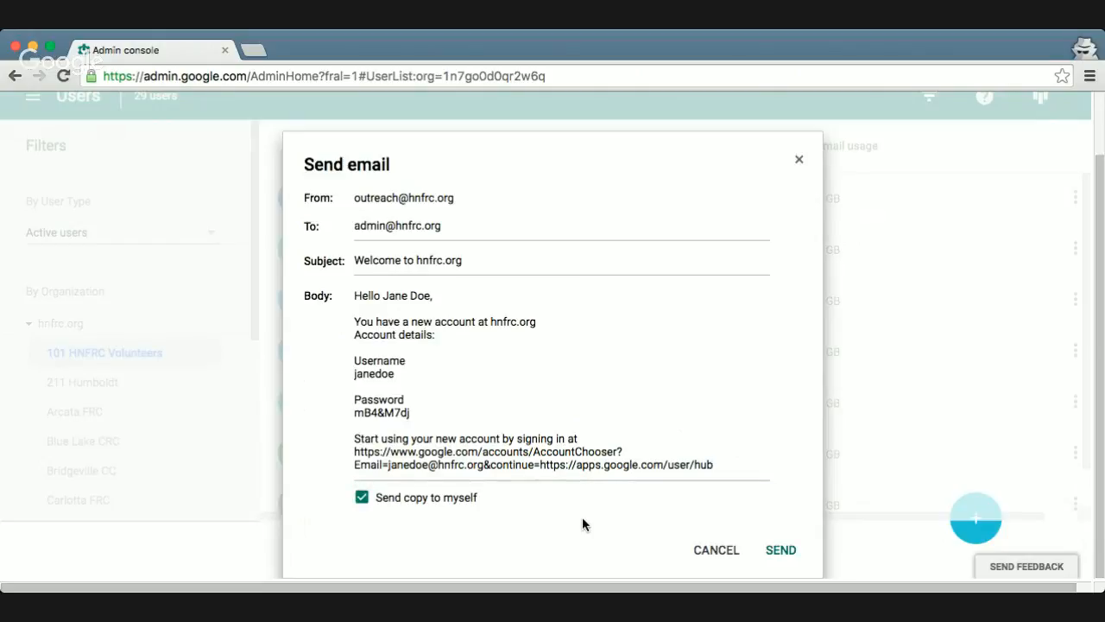
pyautogui.click(780, 555)
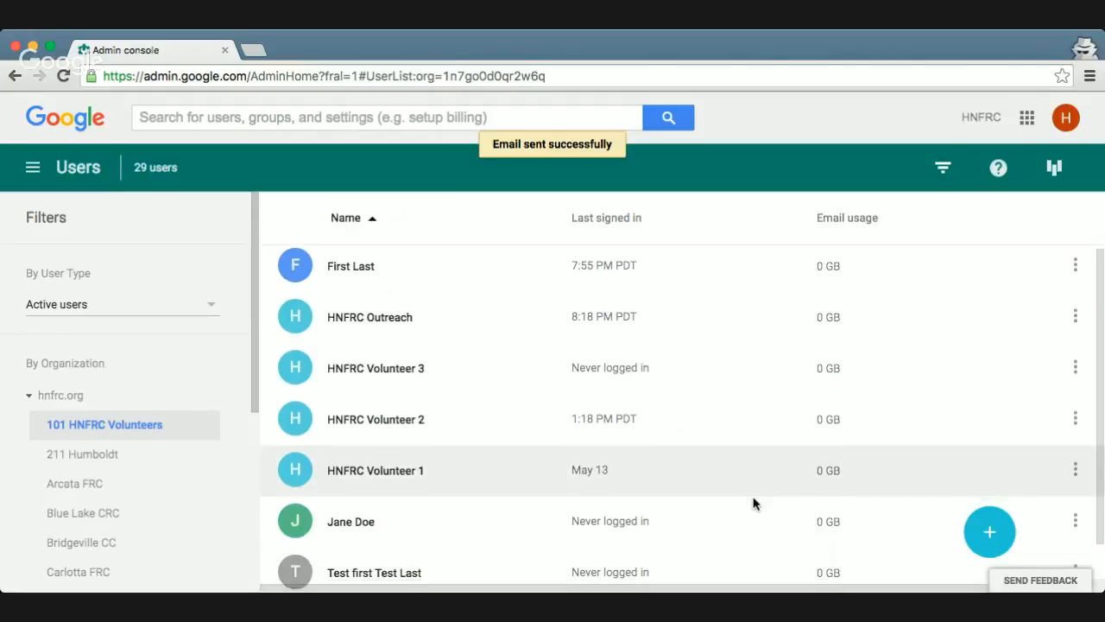
# Find the newly created user in the user list and start an email to that user
pyautogui.scroll(-1, 753, 503)
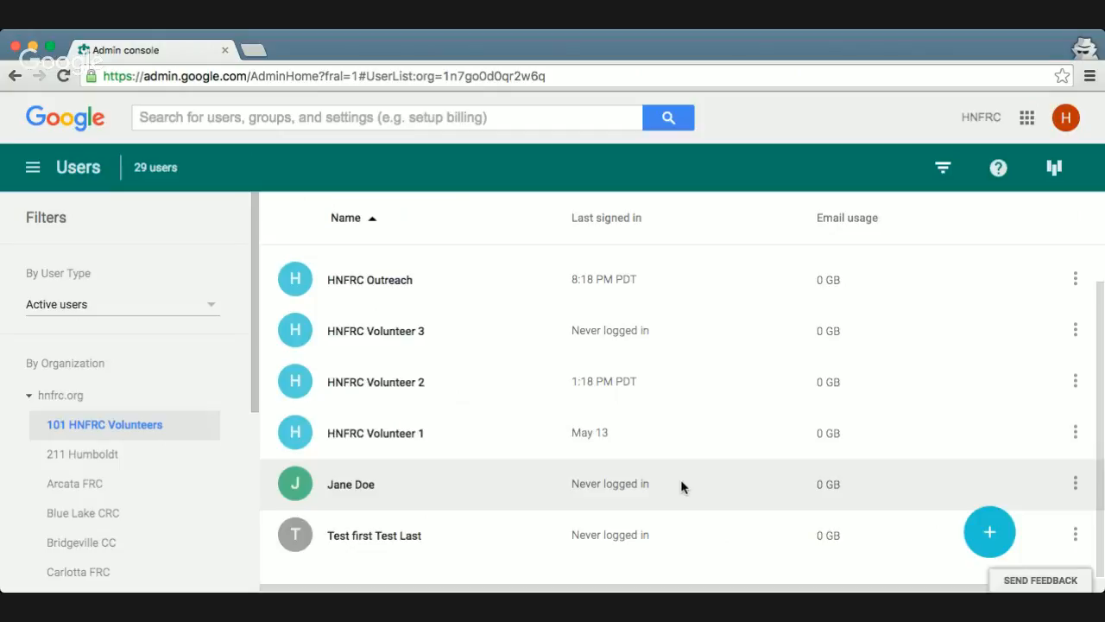
pyautogui.click(1075, 486)
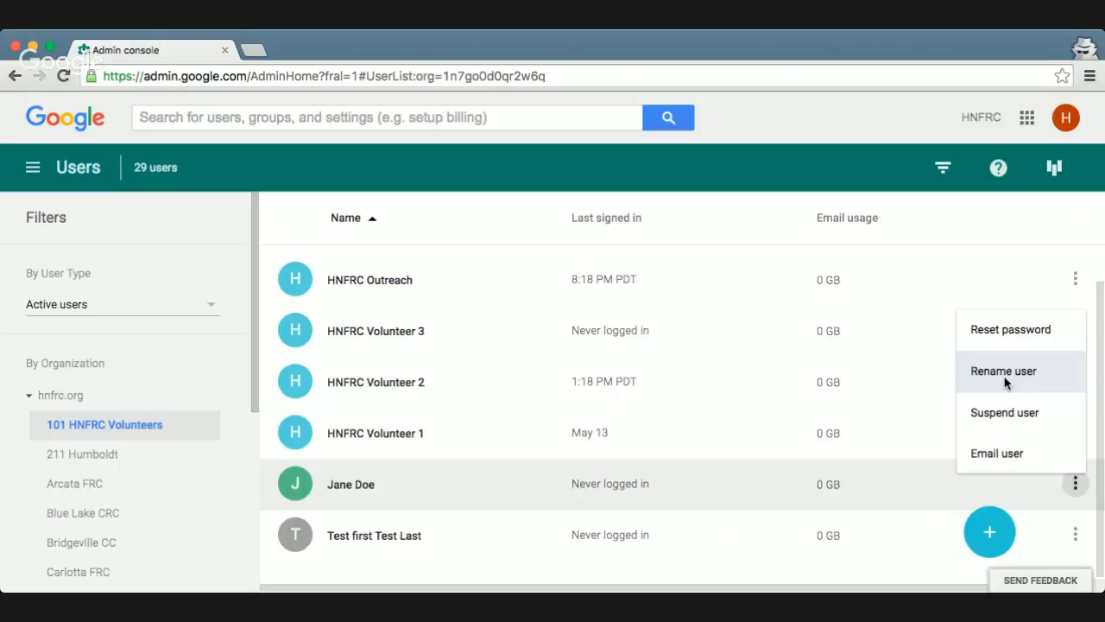
pyautogui.click(1002, 450)
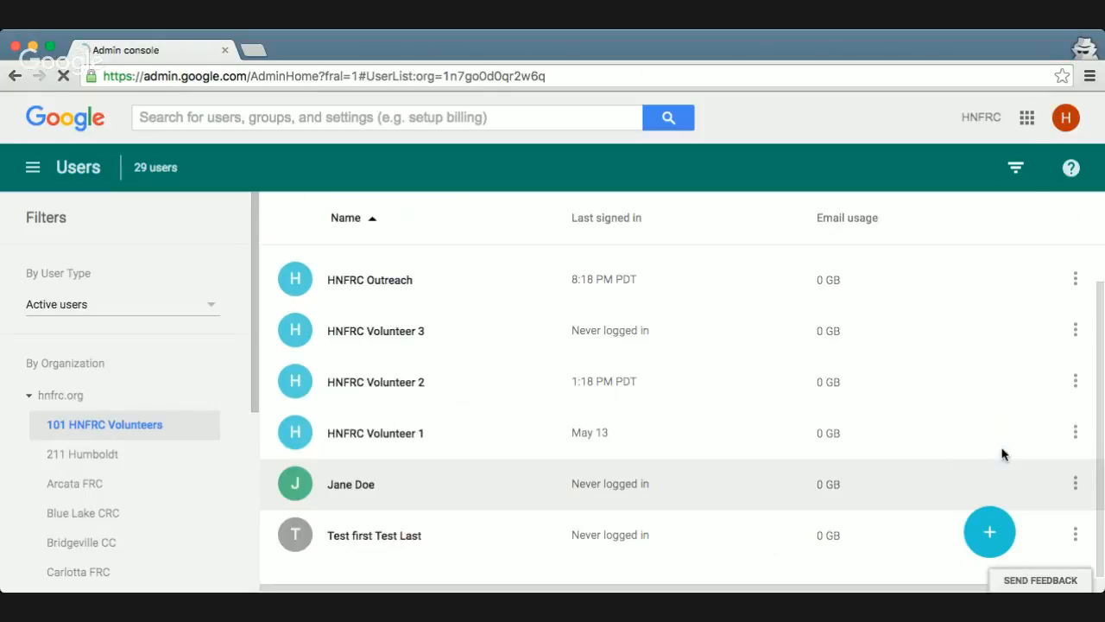